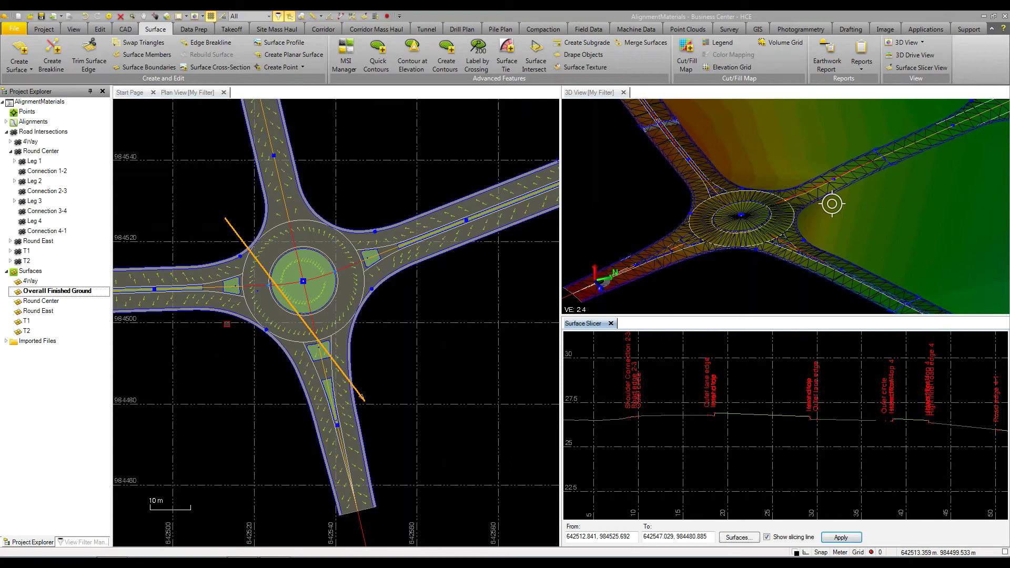
Step: Restart the Surface Slicer line from a new Plan View point, then zoom and pan across the road network
click(336, 190)
scroll(337, 193, down, 5)
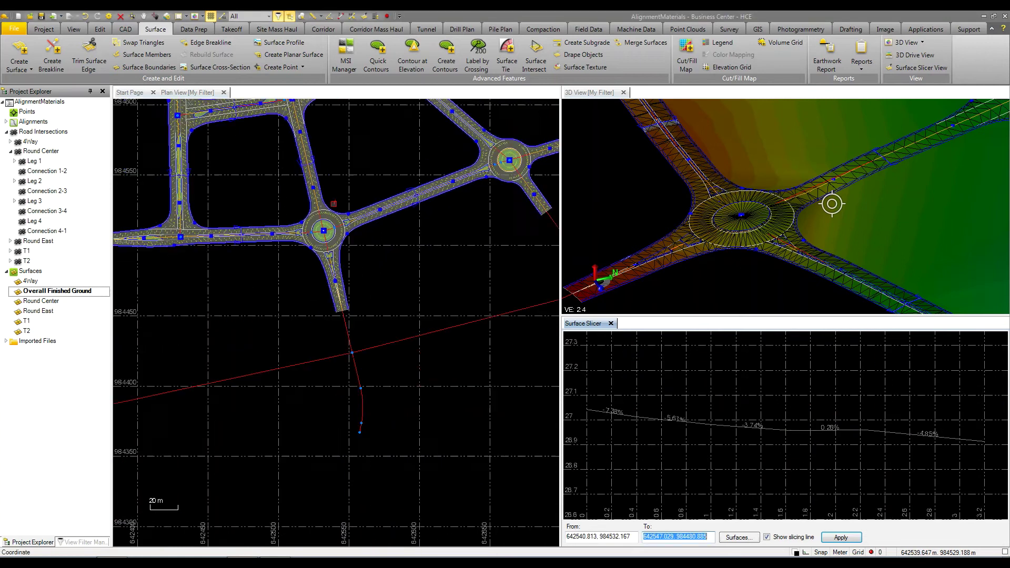
middle_drag(326, 199, 327, 297)
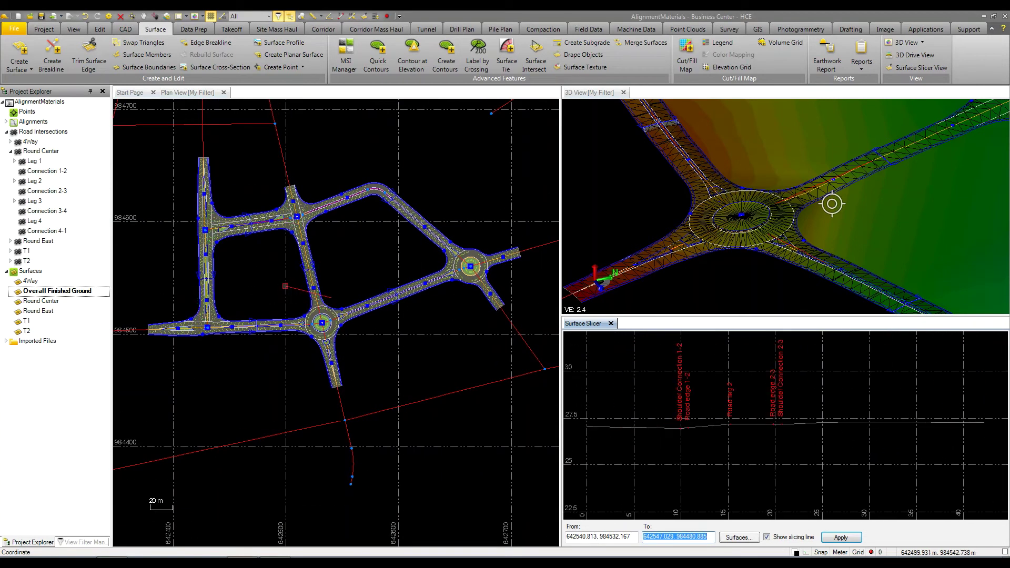
scroll(285, 286, up, 1)
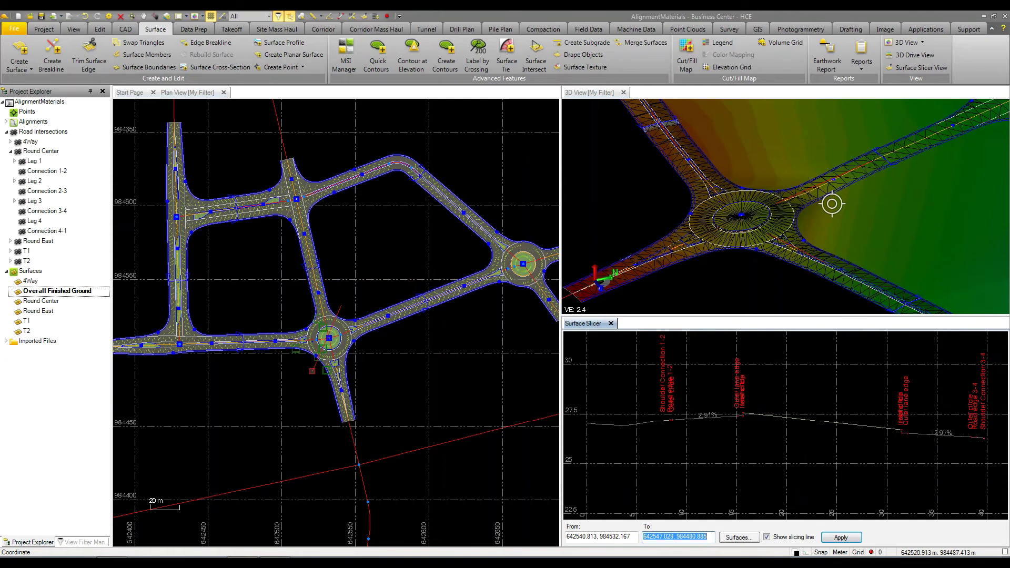
Step: Cut a slice diagonally across the roundabout and zoom the Surface Slicer profile
click(313, 371)
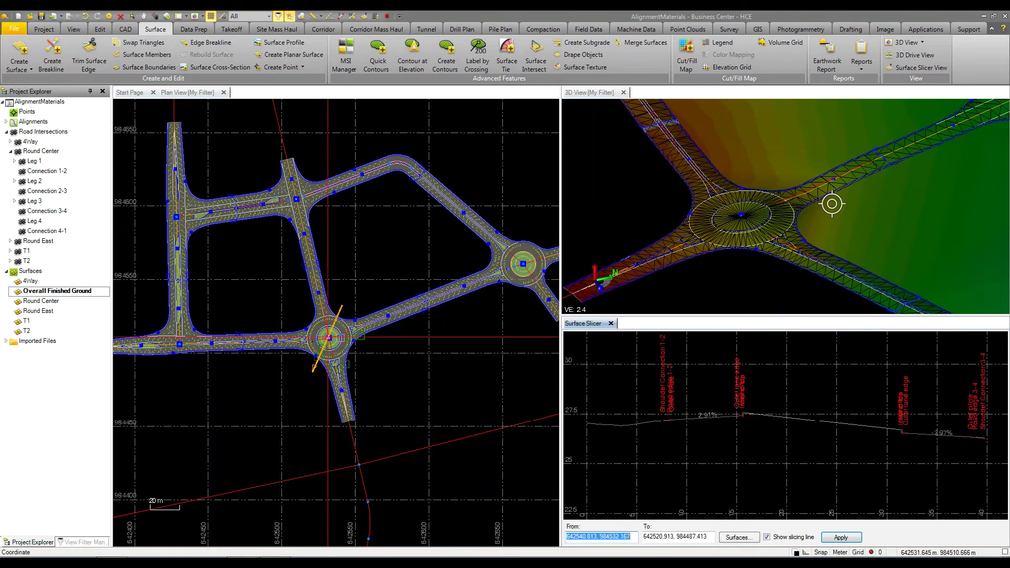
click(298, 309)
scroll(358, 377, up, 3)
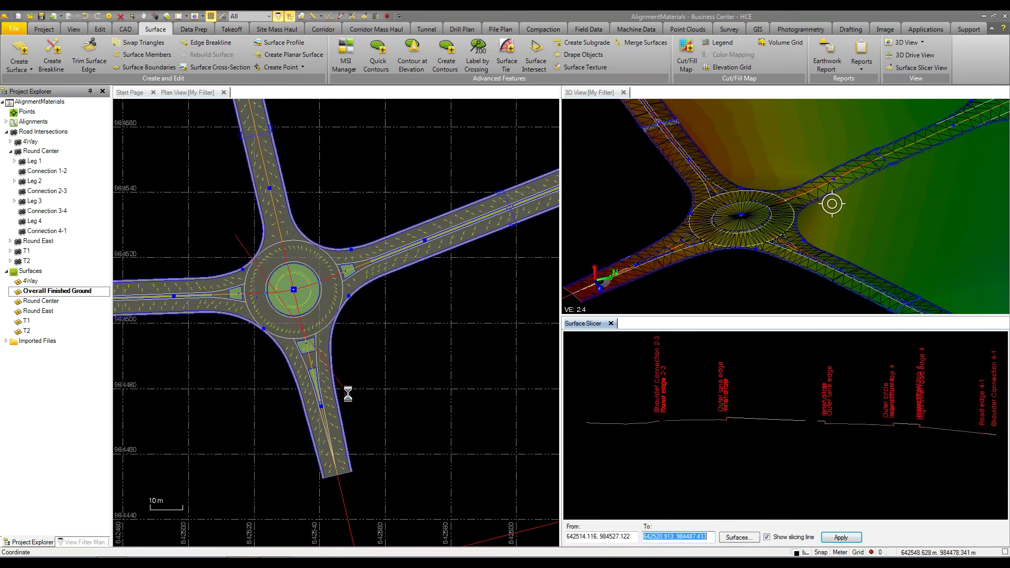
click(352, 395)
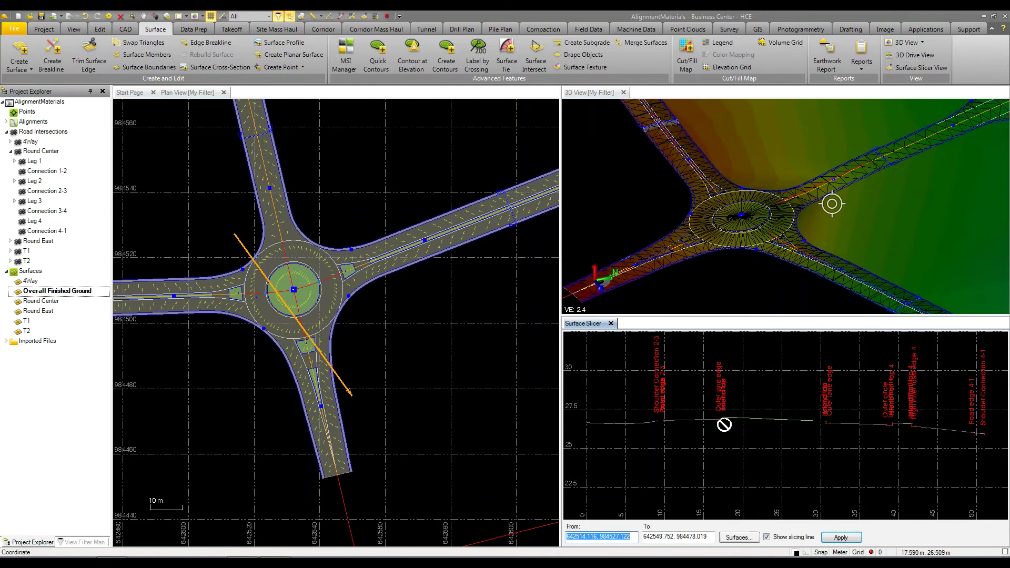
scroll(733, 424, up, 4)
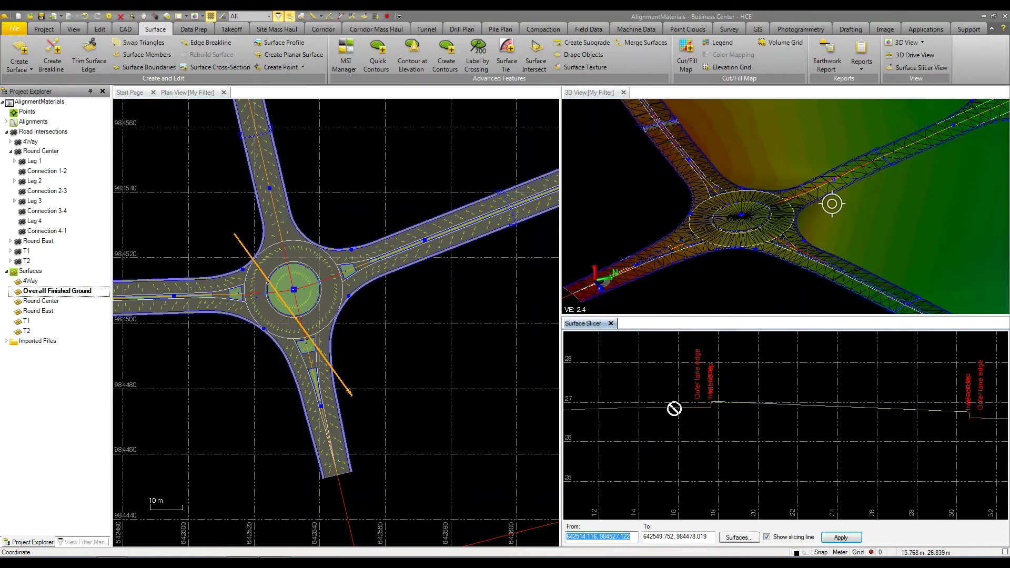
scroll(923, 457, down, 3)
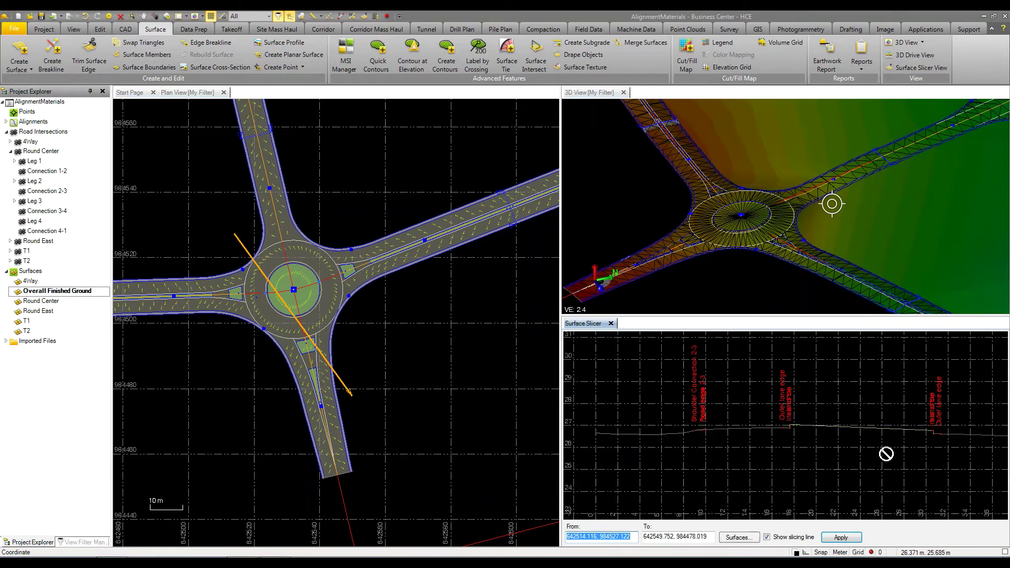
scroll(835, 440, down, 1)
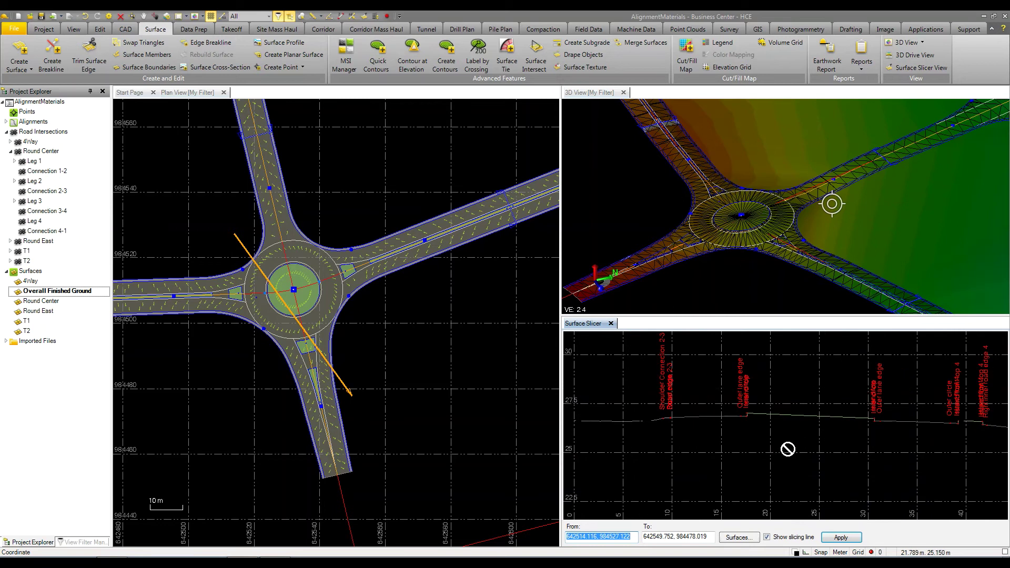
Step: Select Overall Finished Ground, pan the 3D View, and open the MSI Manager
click(48, 292)
scroll(832, 194, down, 2)
scroll(831, 195, up, 2)
middle_drag(834, 155, 828, 190)
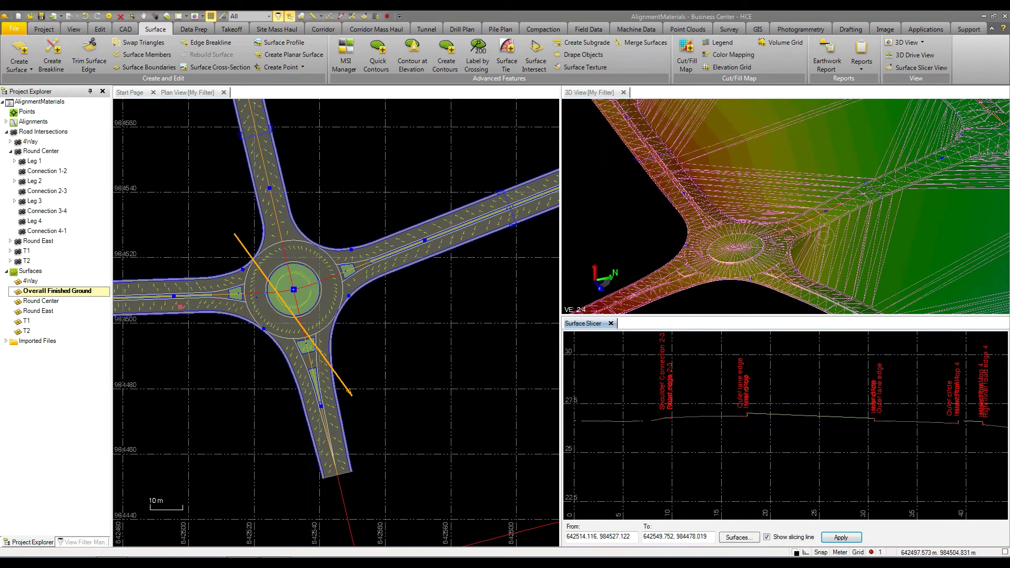
click(343, 57)
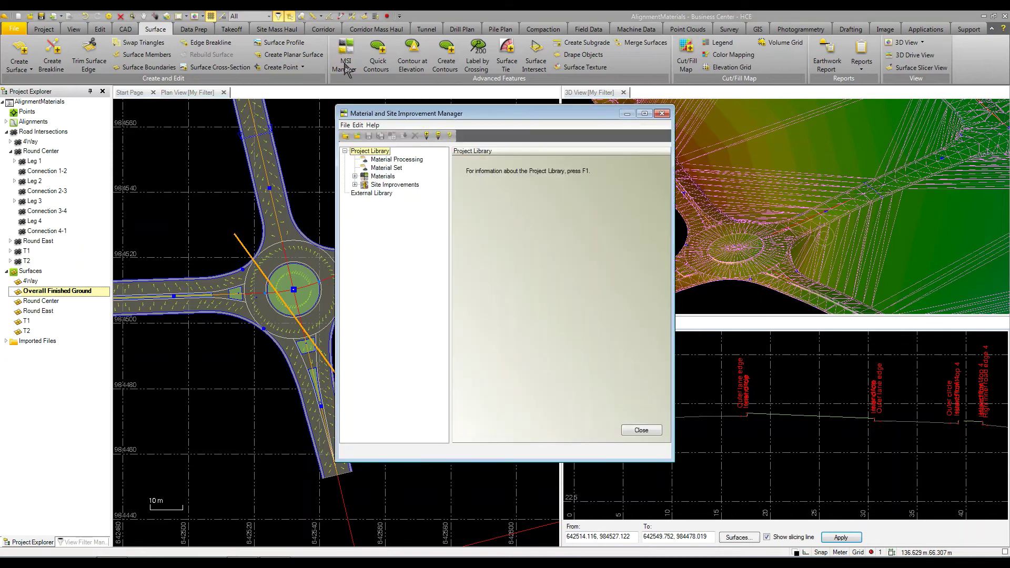
Step: Expand Materials > Landscaping and display the Sod material's properties
click(356, 177)
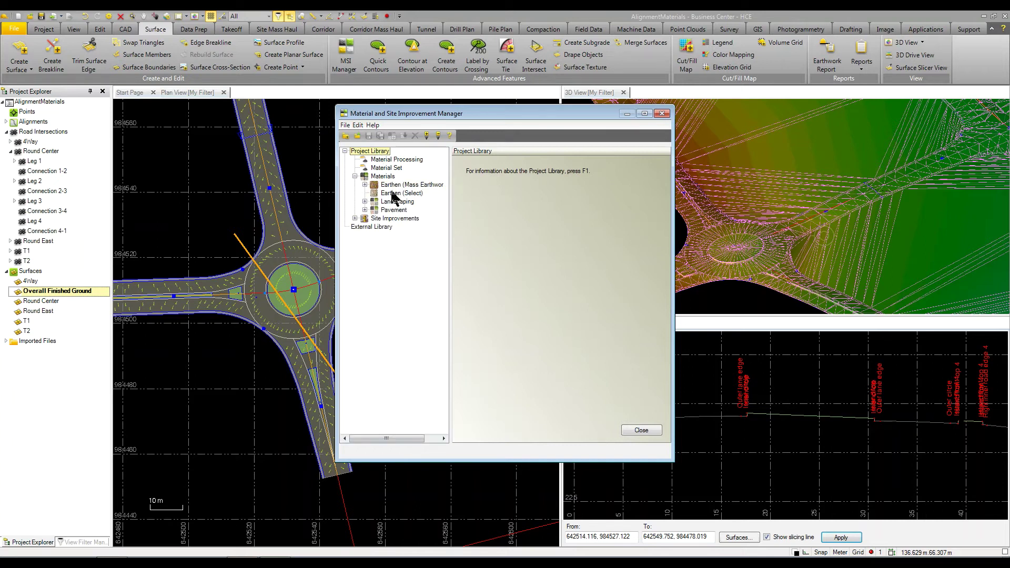
click(364, 202)
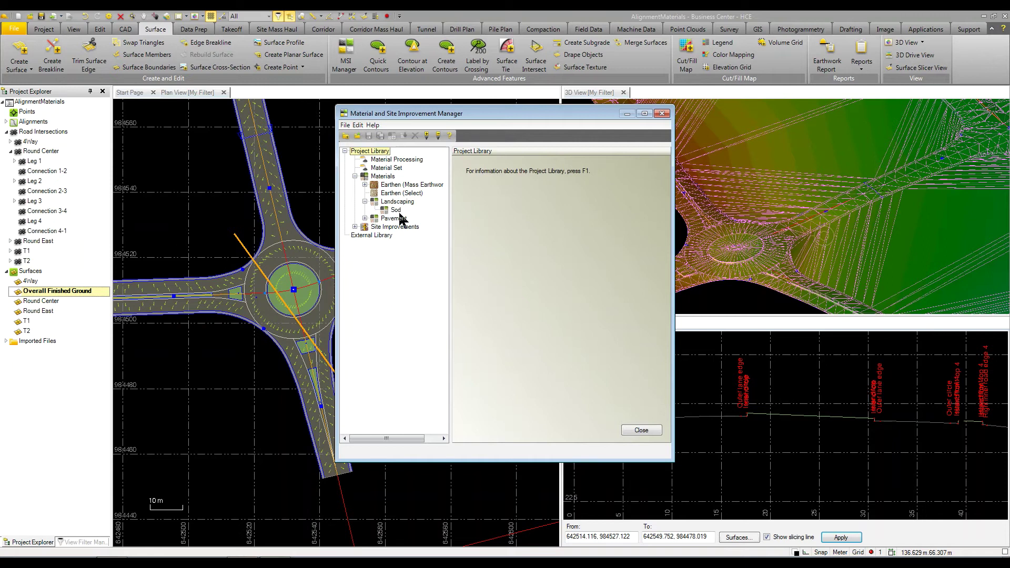
click(396, 210)
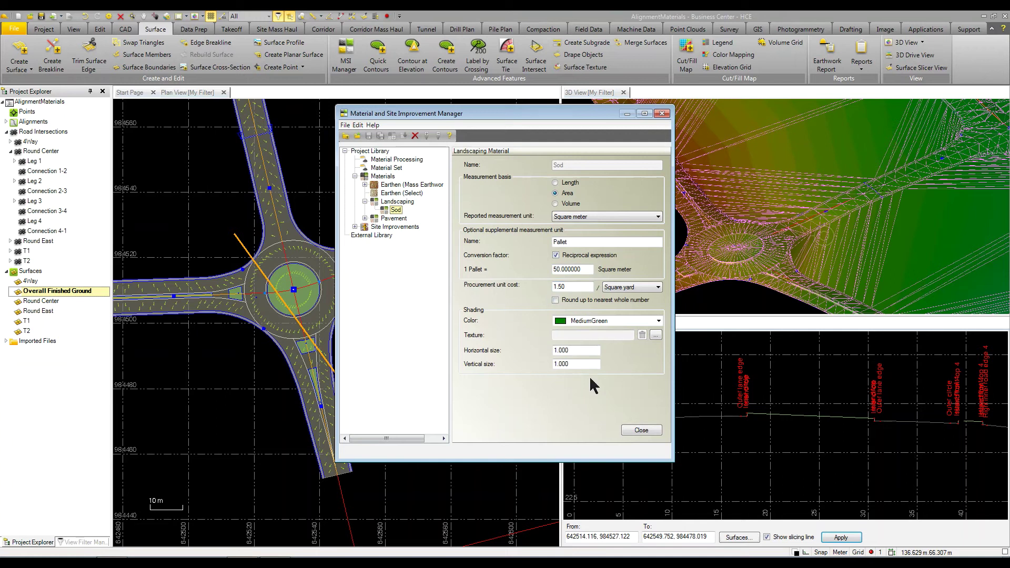
Step: Review the Asphalt (Cubic meter unit), Concrete 3000PSI, SubBase and Typ1 Gravel pavement materials
click(365, 219)
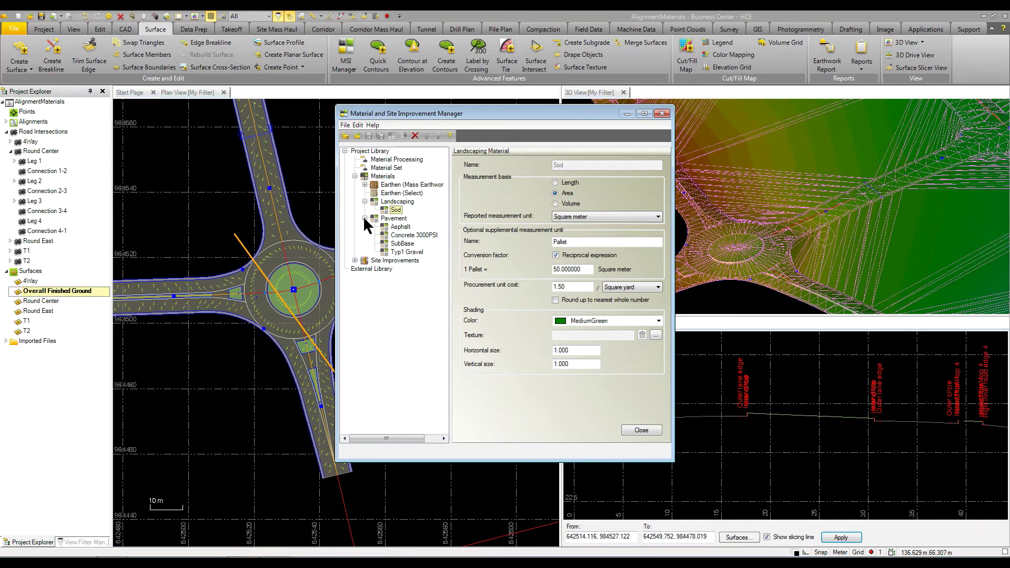
click(404, 231)
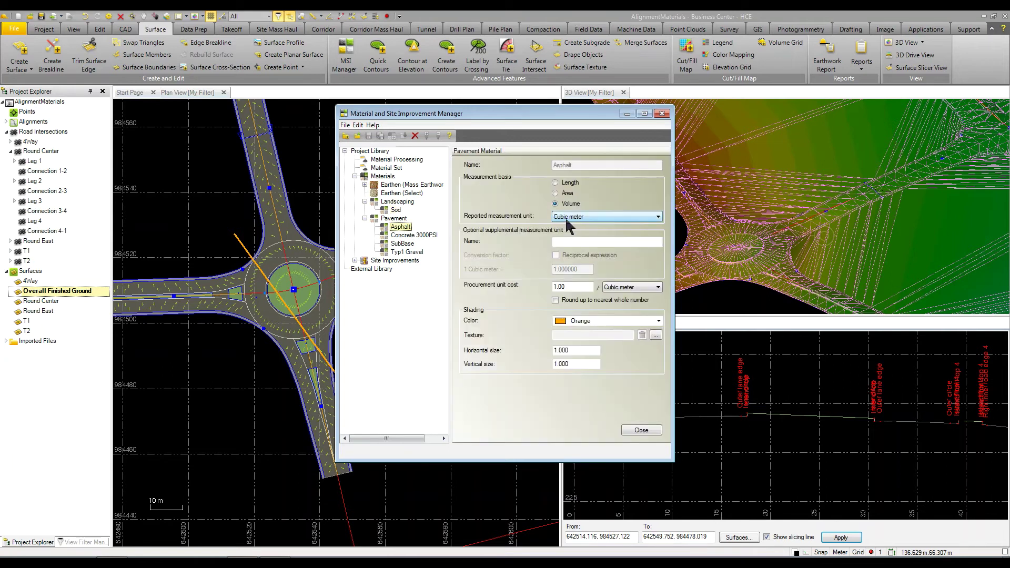
click(568, 218)
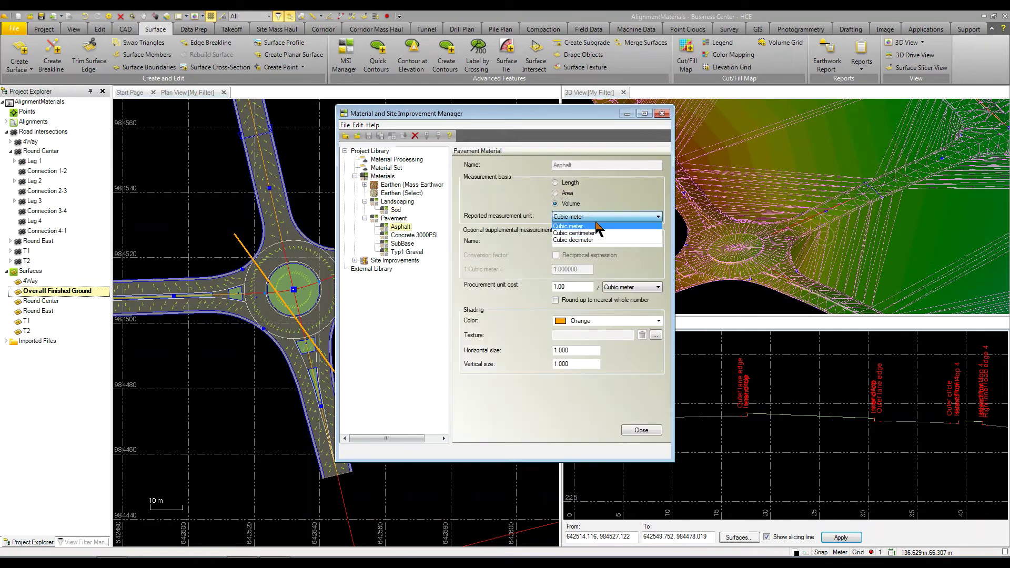
click(526, 199)
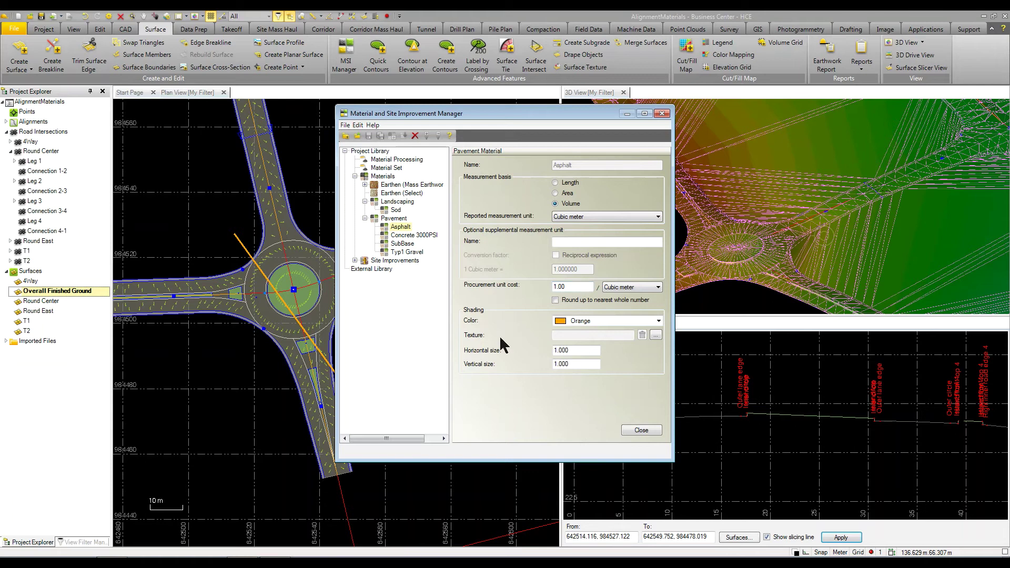
click(413, 236)
click(410, 245)
click(412, 253)
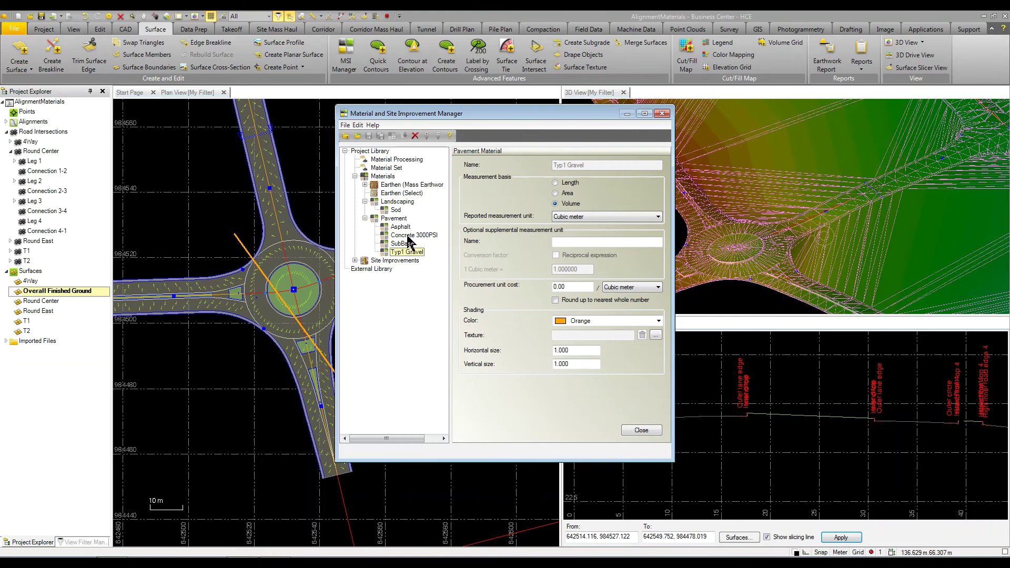
Step: Display Road Intersection Asphalt's layers: Asphalt 102, Typ1 Gravel 152, SubBase 203 mm
click(356, 260)
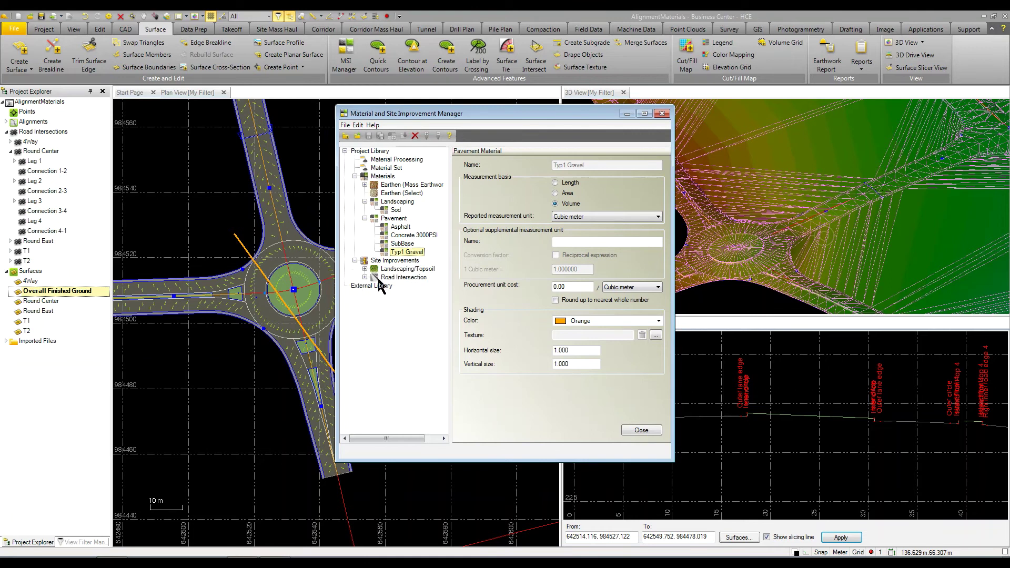
click(364, 278)
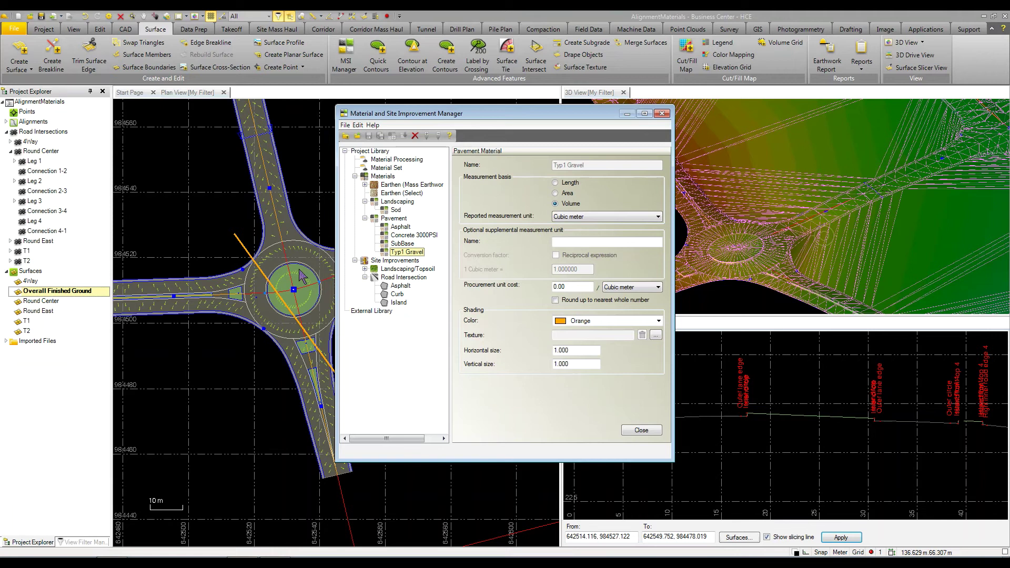
click(396, 288)
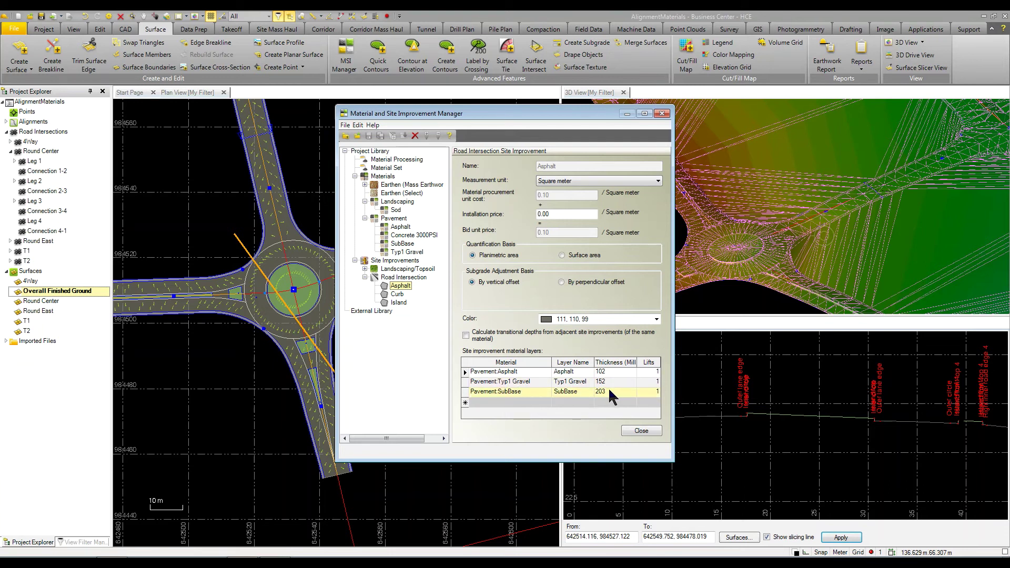
Step: Review the Curb and Island improvements, then close the Material and Site Improvement Manager
click(397, 294)
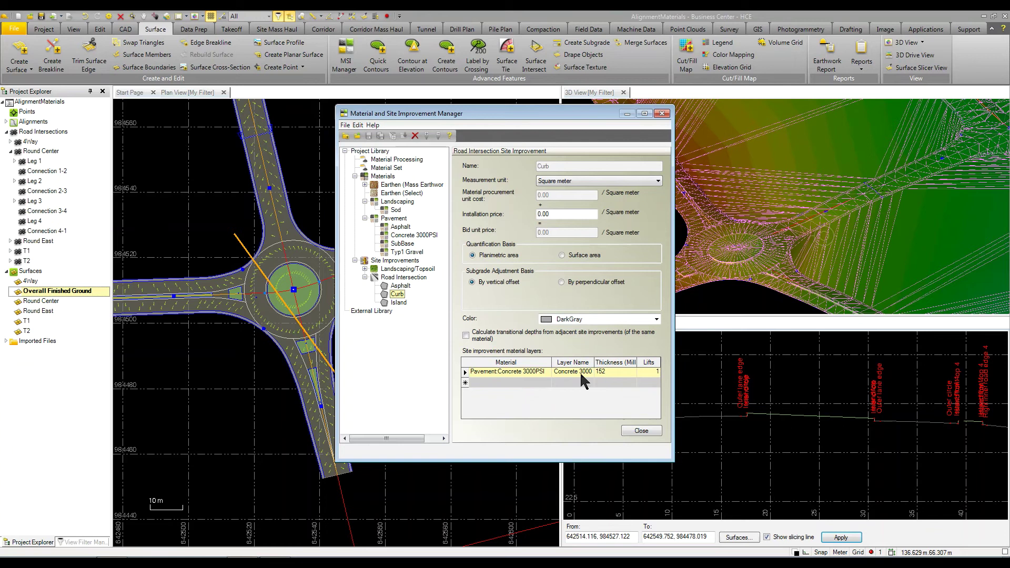
click(399, 302)
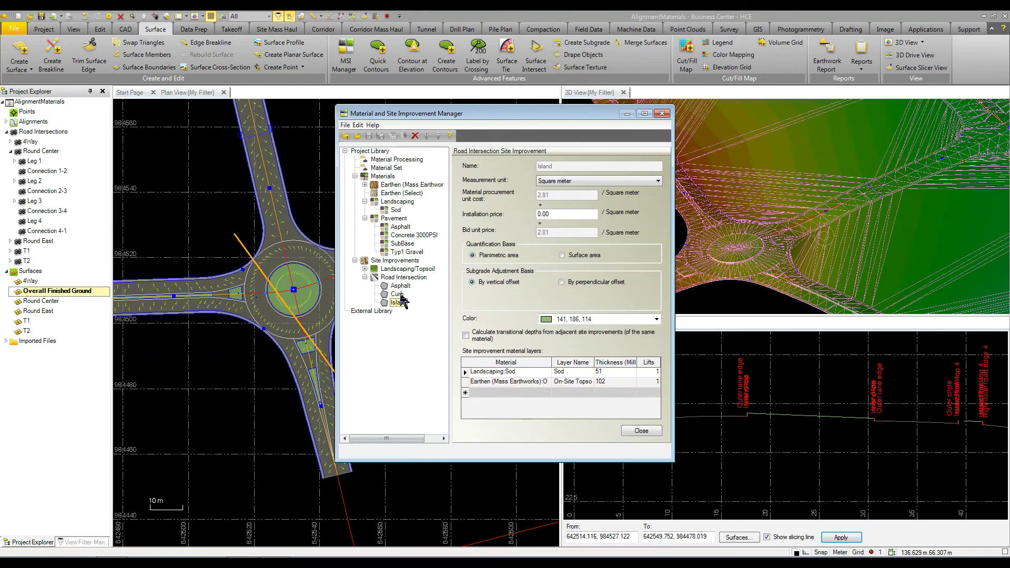
click(627, 368)
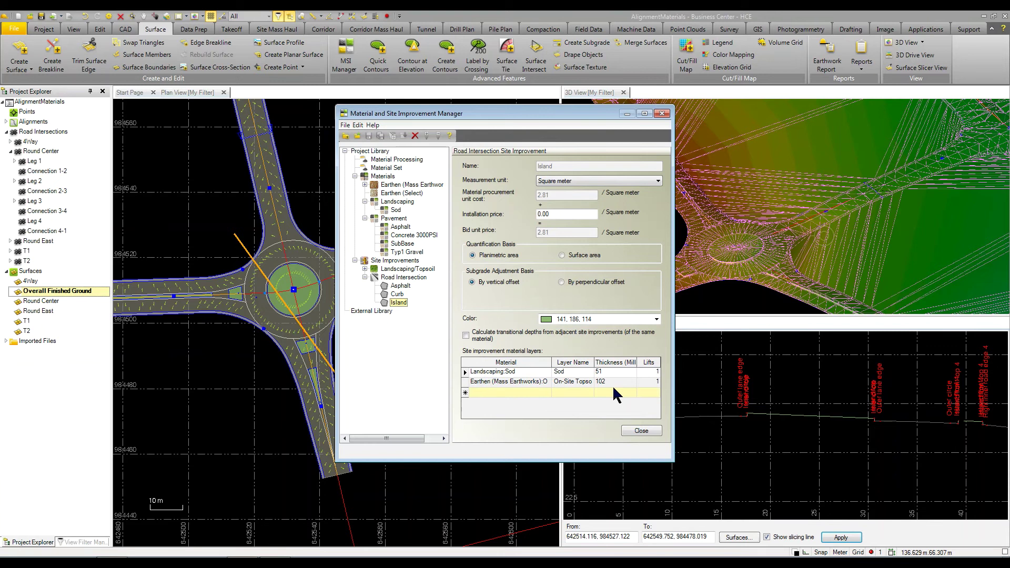
click(642, 431)
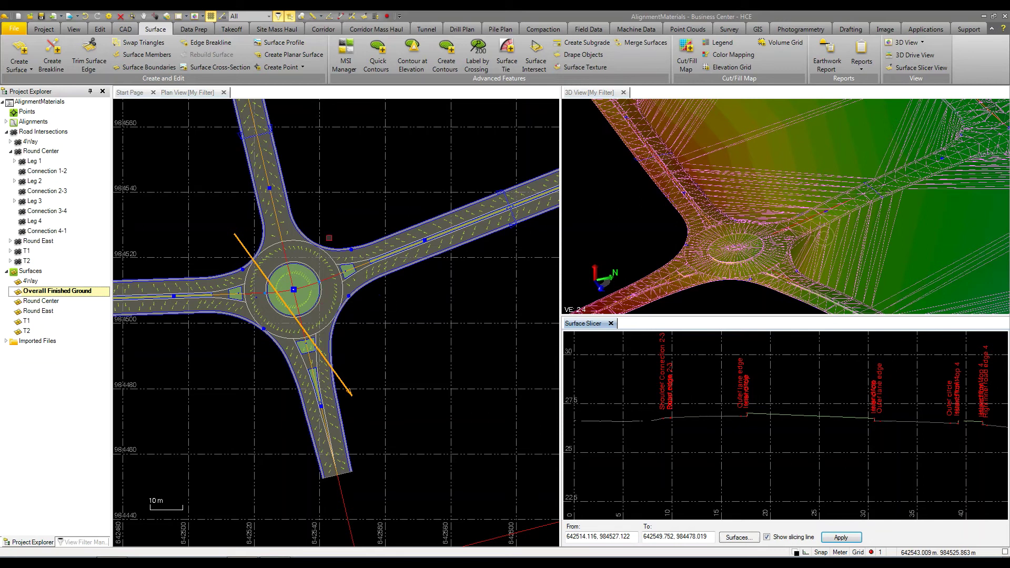
click(233, 31)
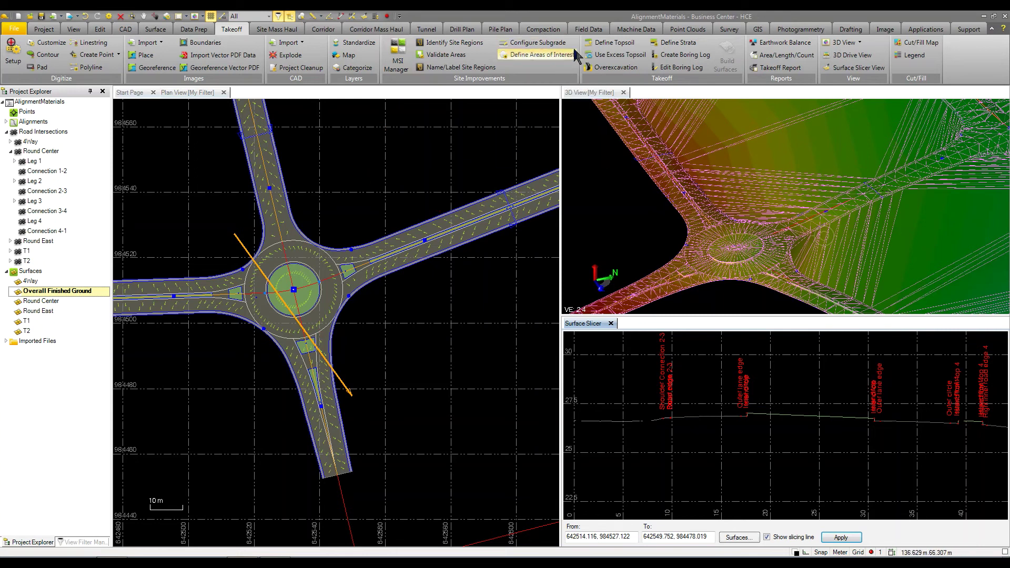
click(162, 30)
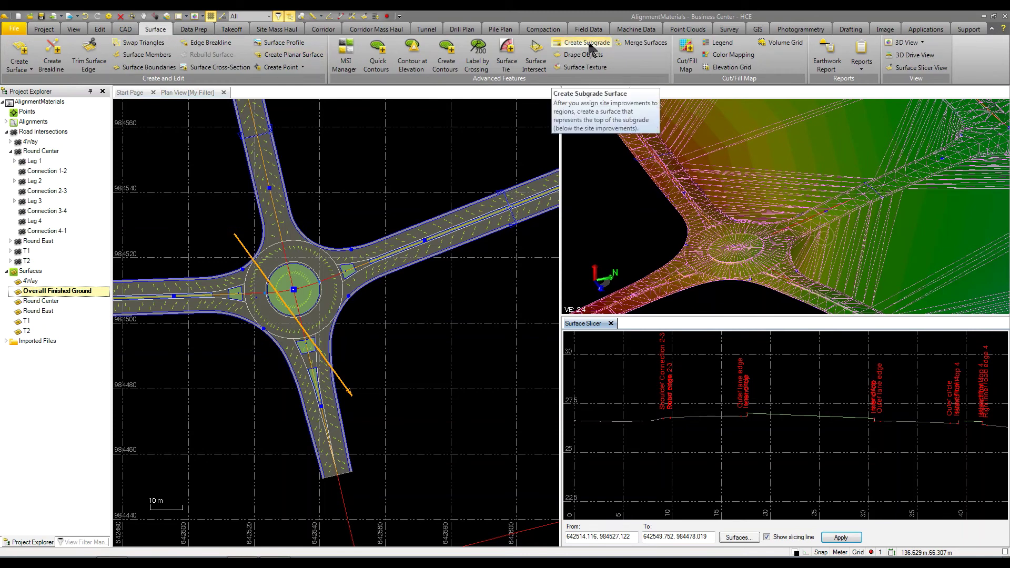
click(75, 31)
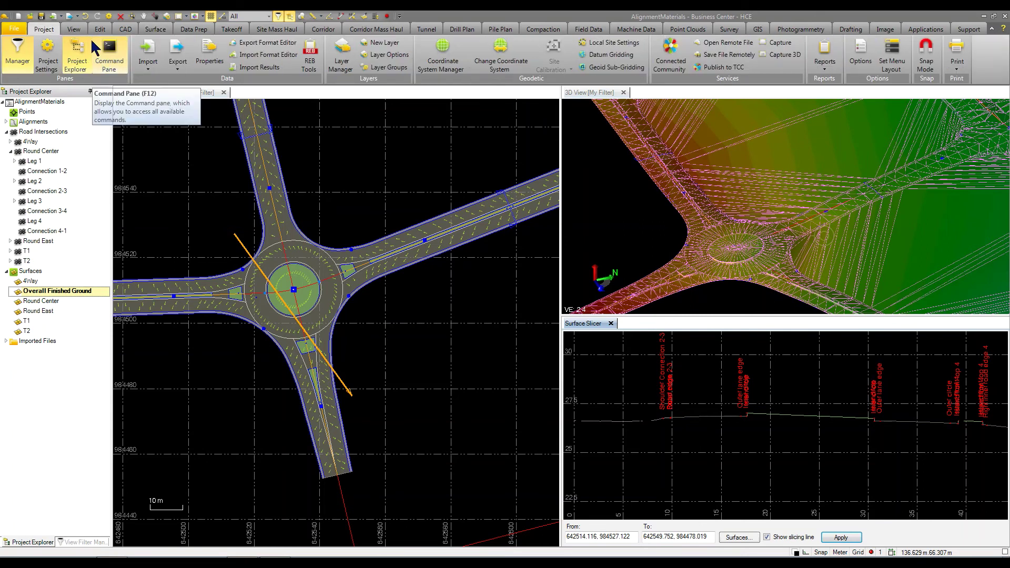
click(156, 30)
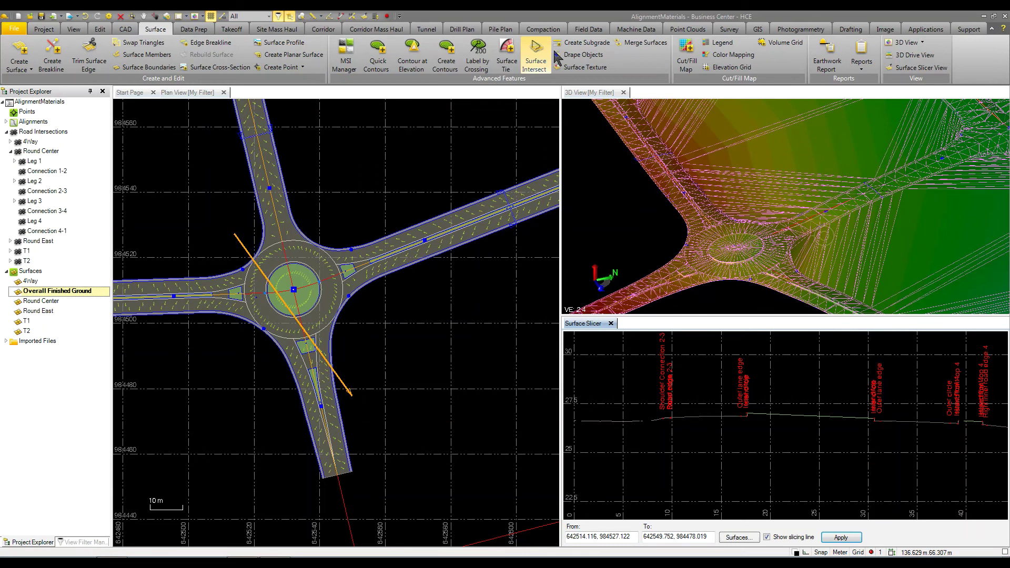
Step: Create subgrade 'Overall Subgrade' from Overall Finished Ground at bottom of engineered materials, then select it
click(587, 42)
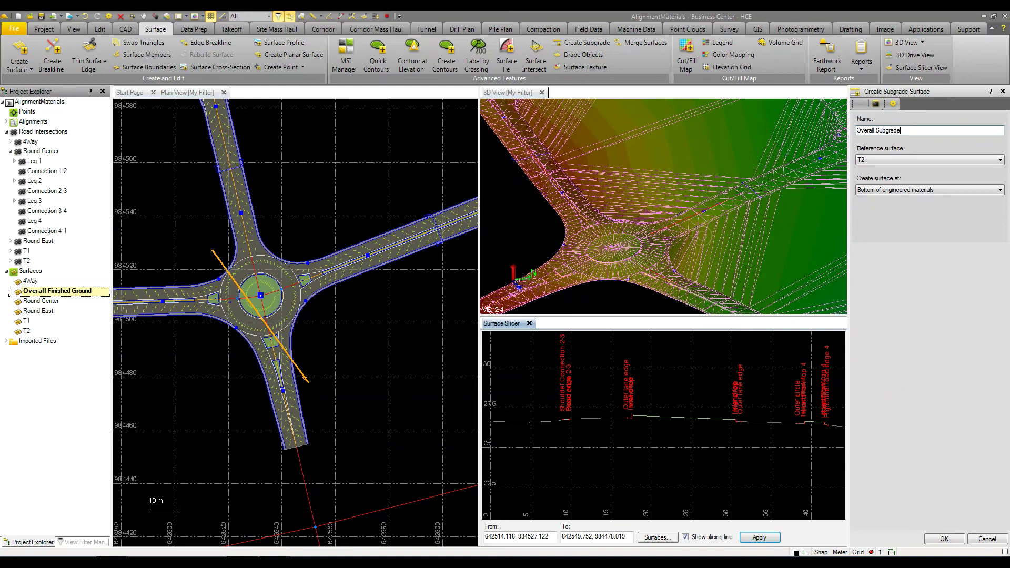
click(868, 160)
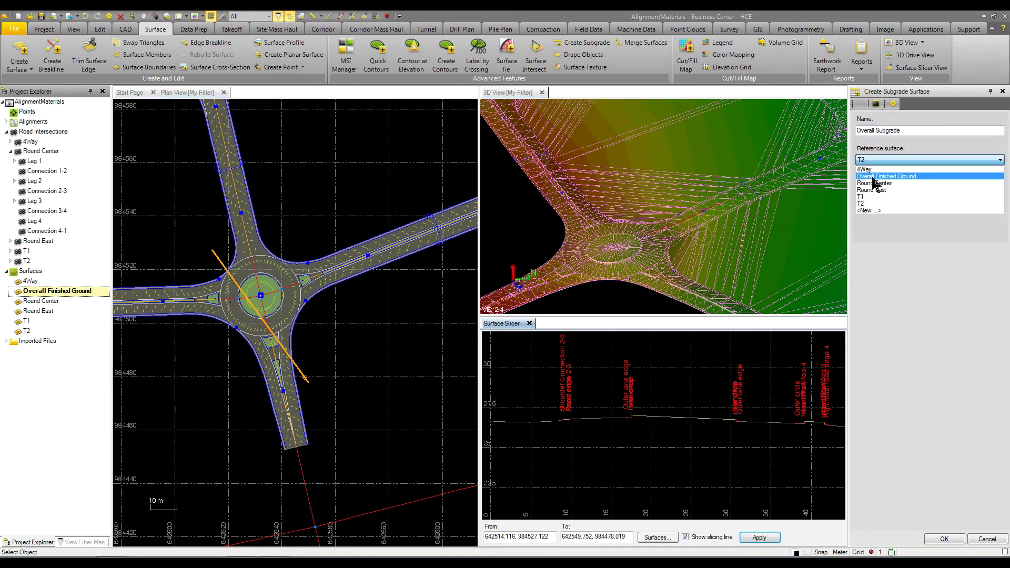
click(875, 177)
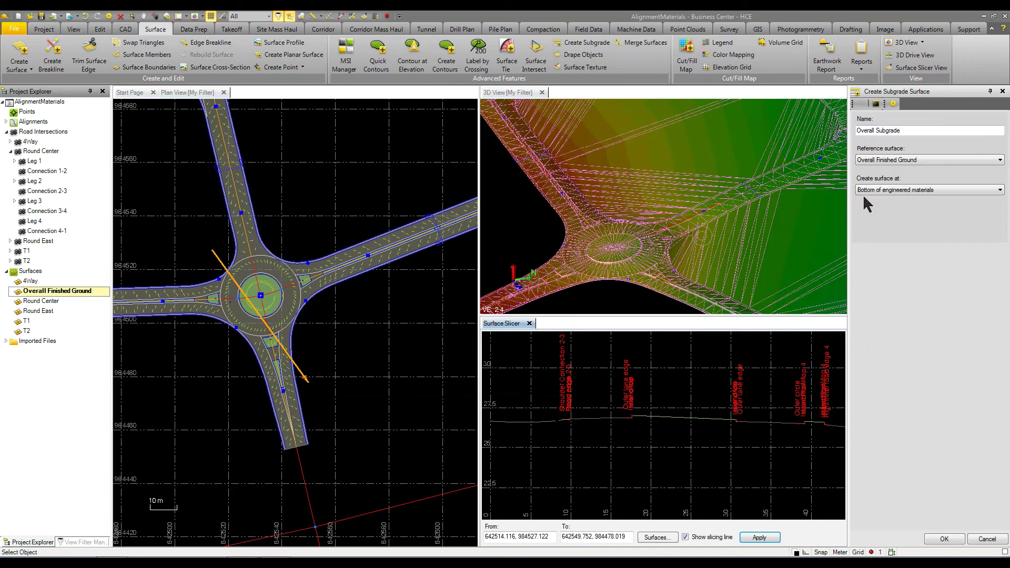
click(875, 191)
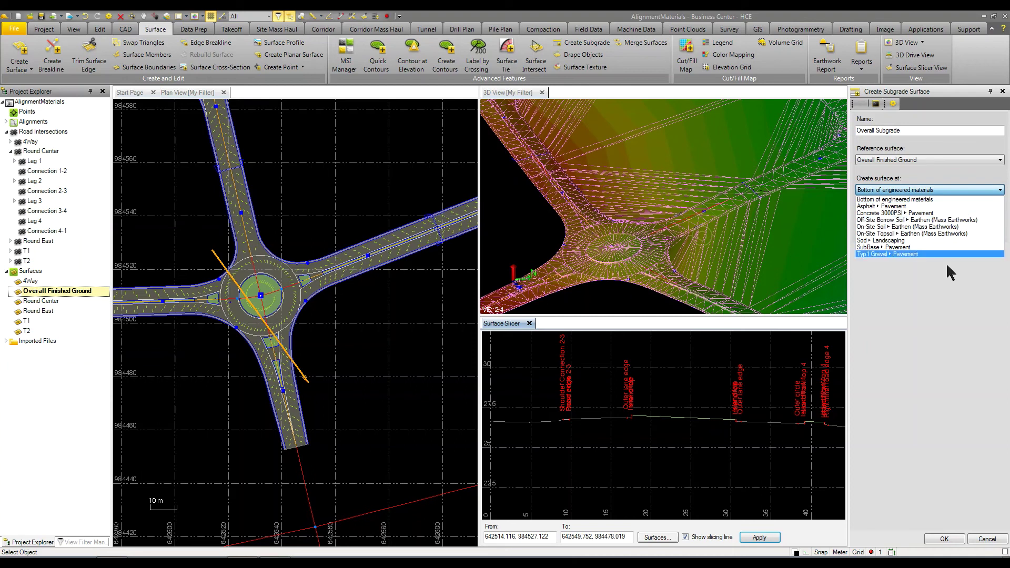
click(901, 199)
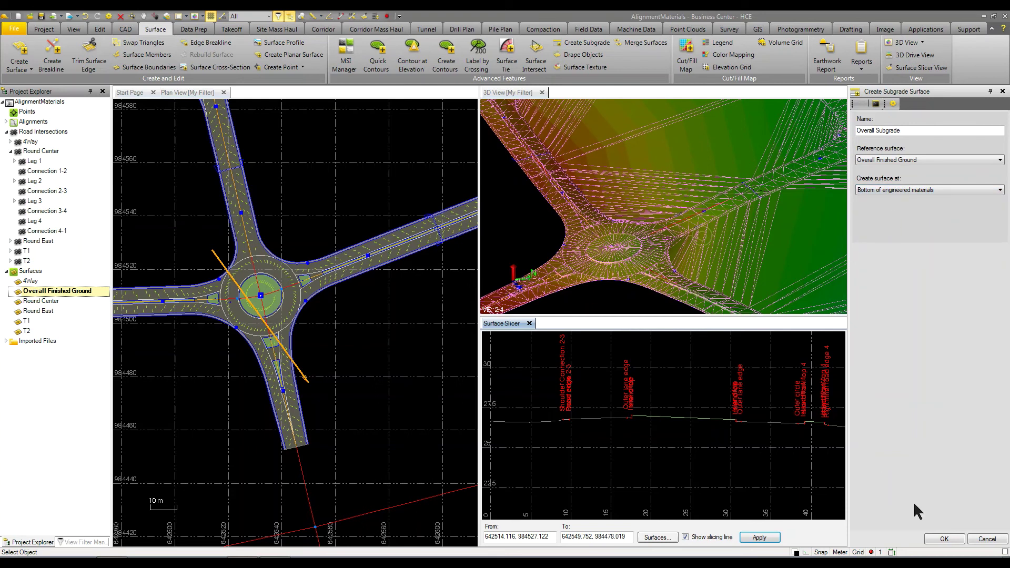
click(946, 539)
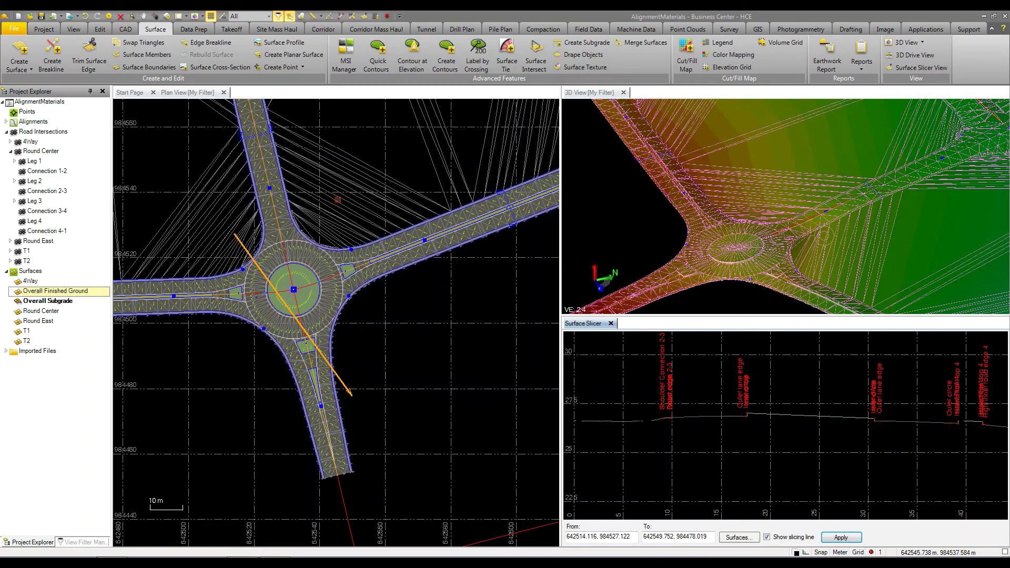
click(47, 301)
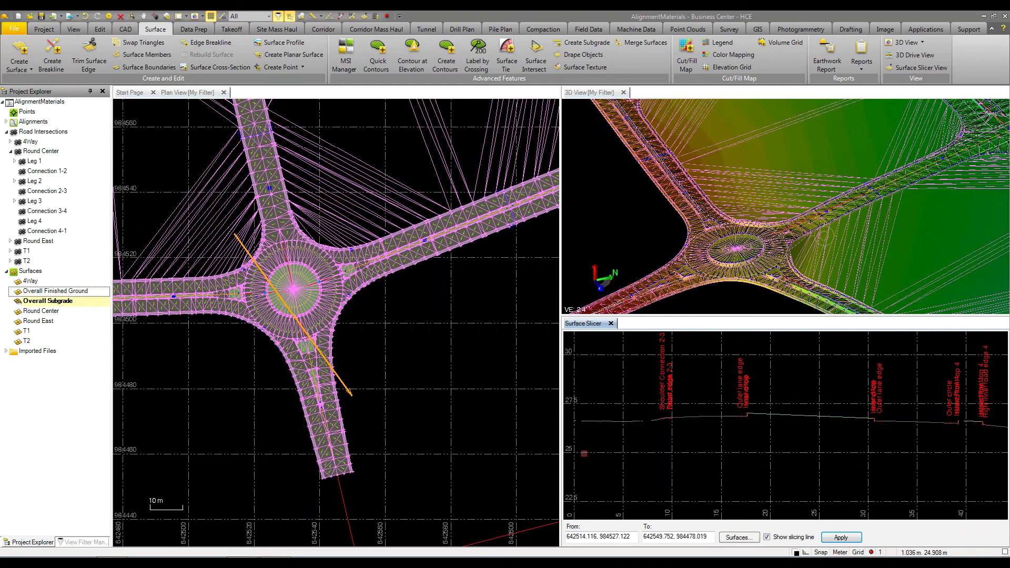
Step: Add Overall Subgrade to the Surface Slicer profile, zoom in, then deselect it and open View Filter Manager
click(746, 539)
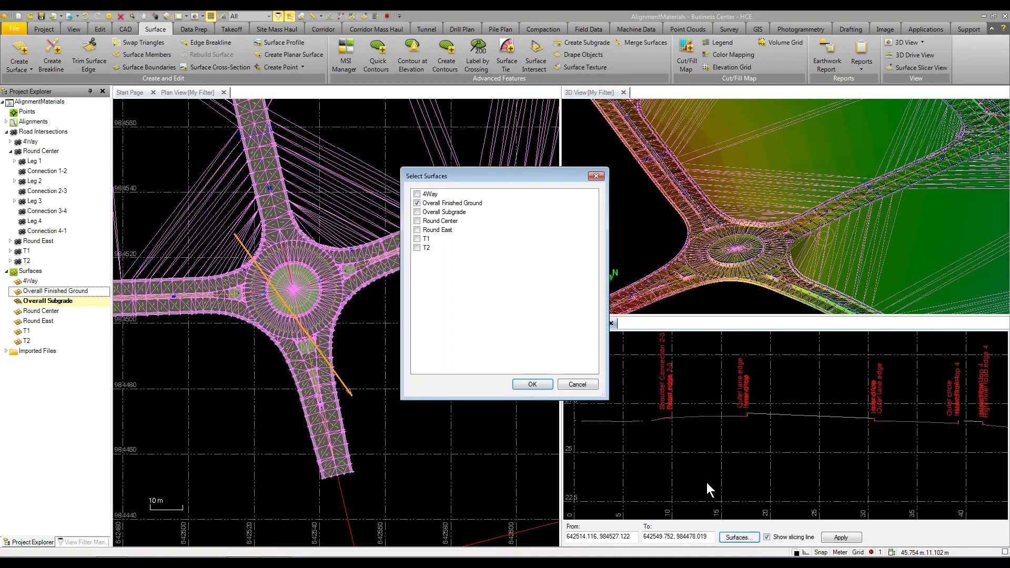
click(417, 212)
click(532, 384)
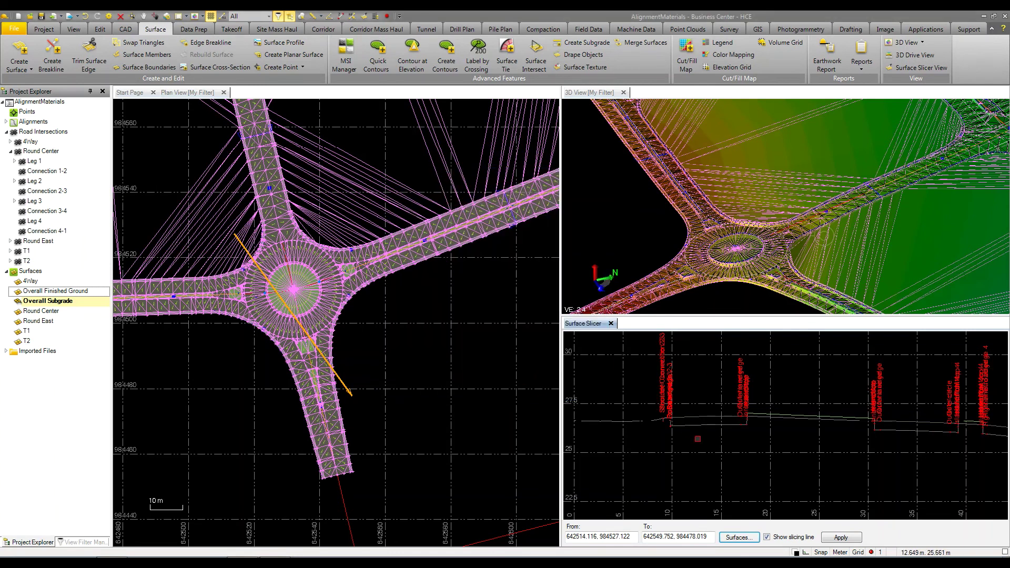
scroll(686, 425, up, 2)
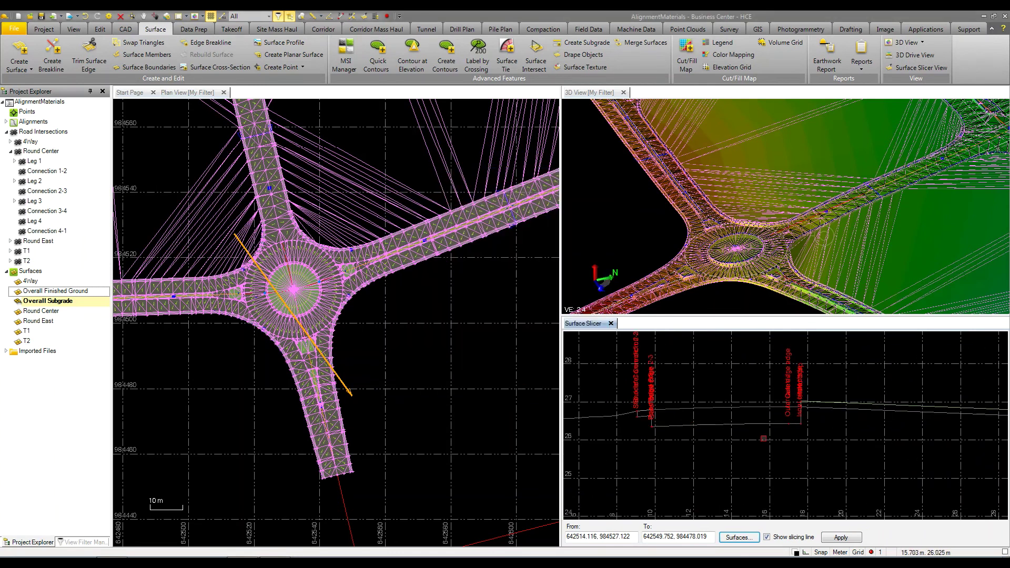
scroll(791, 419, up, 2)
scroll(791, 419, up, 1)
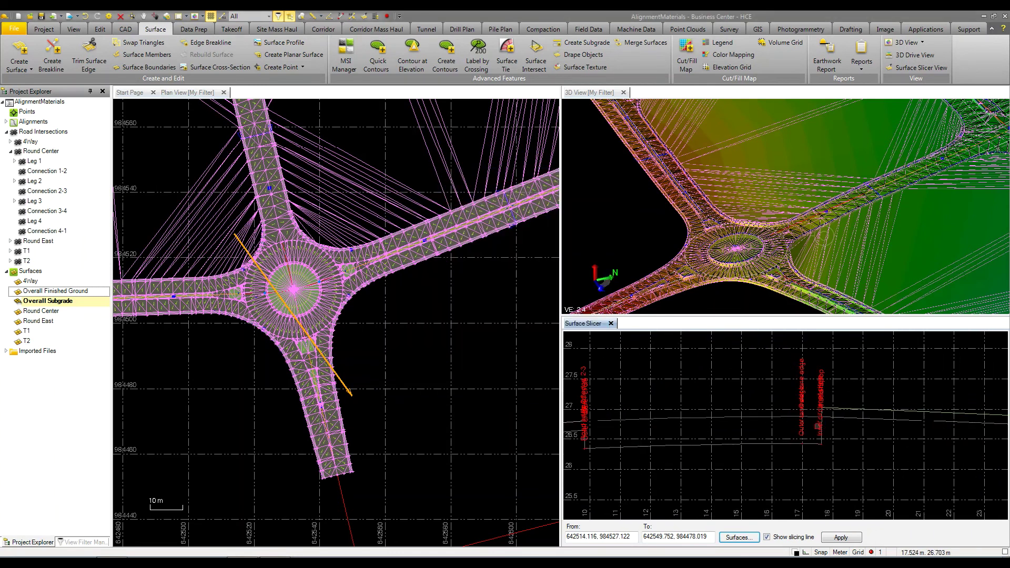
scroll(709, 228, up, 3)
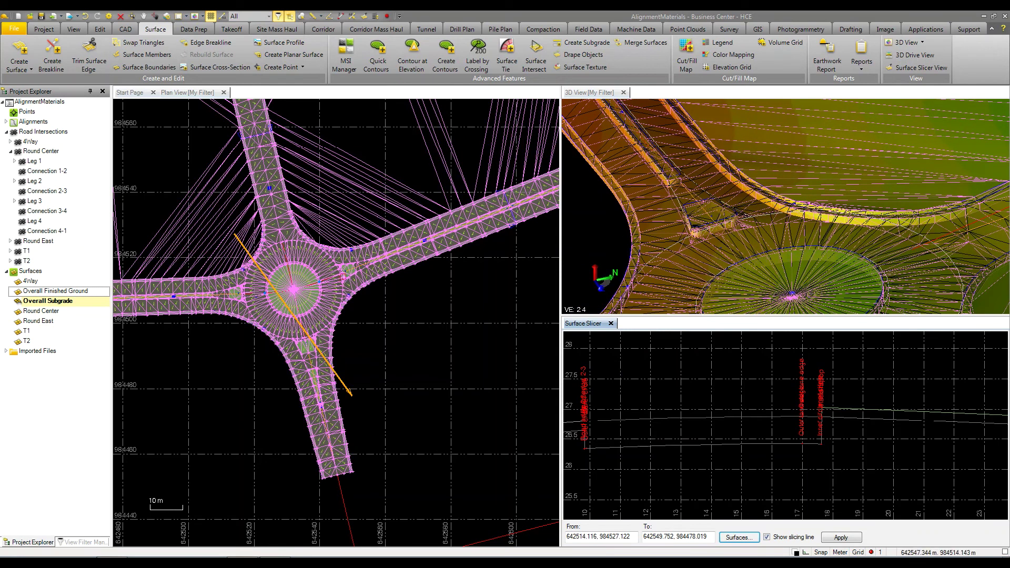
key(Escape)
click(79, 542)
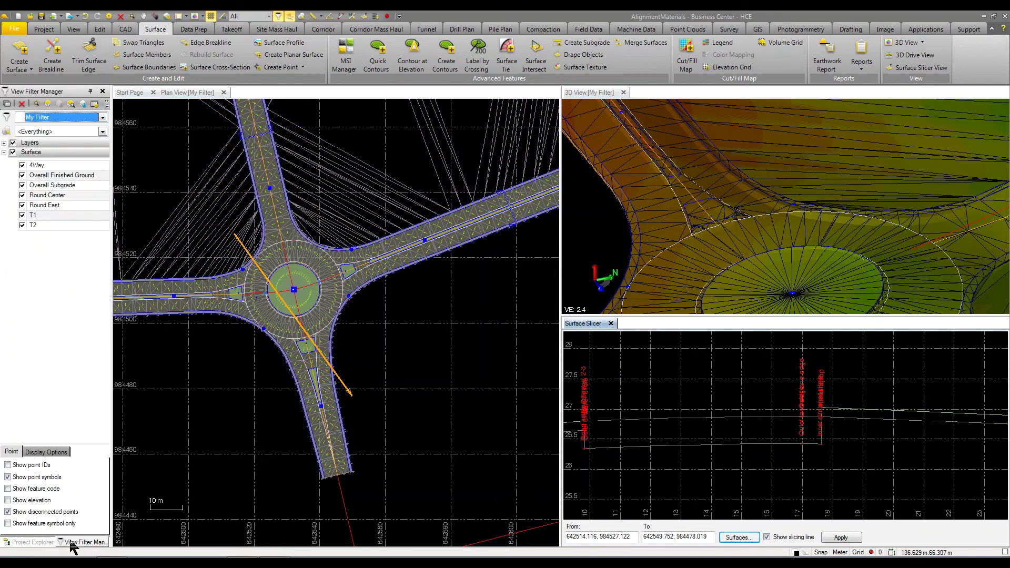
Step: Hide all surfaces except Overall Subgrade, orbit the 3D View, and open the Reports list
click(12, 152)
click(22, 185)
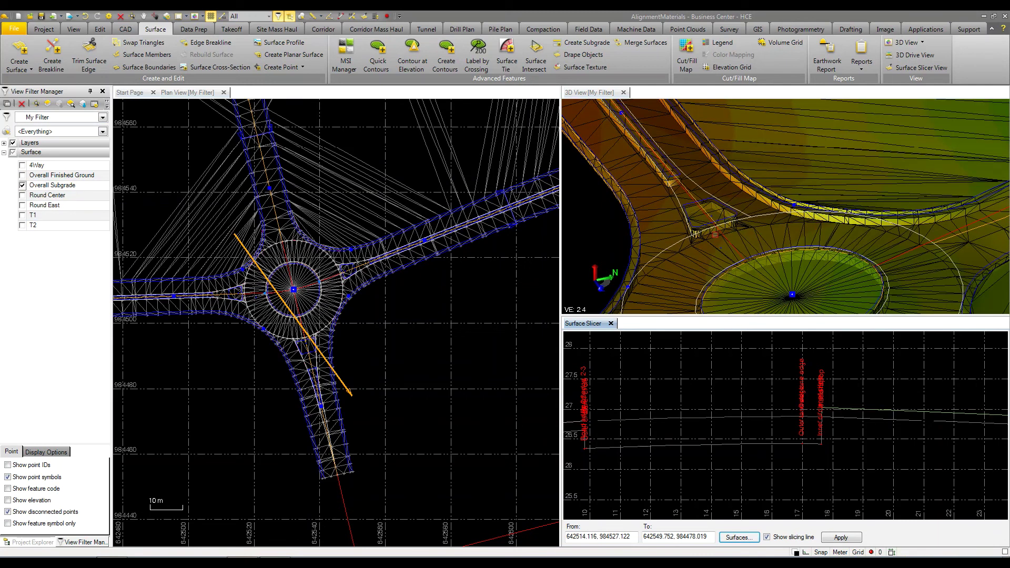
drag(936, 248, 902, 257)
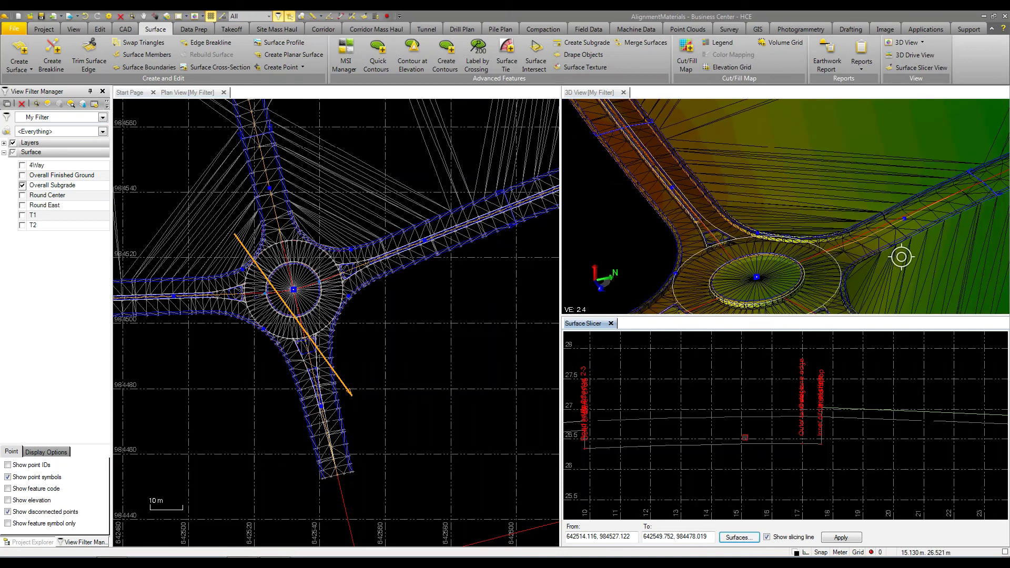
scroll(737, 446, down, 5)
scroll(737, 446, up, 3)
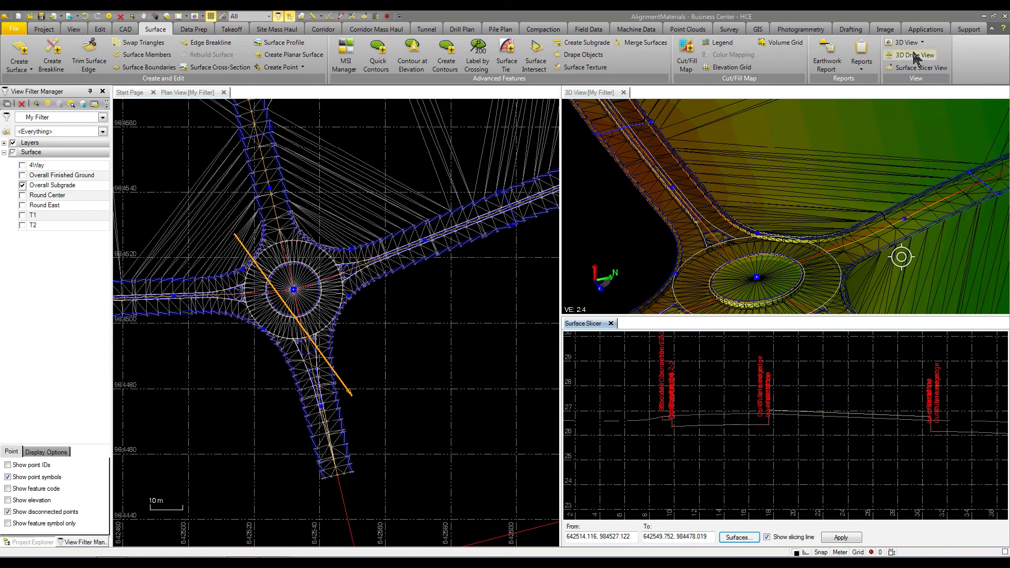
click(860, 57)
Step: Start an Earthwork Report with Overall Subgrade as initial surface, T2 as final, Surface to surface type
click(829, 52)
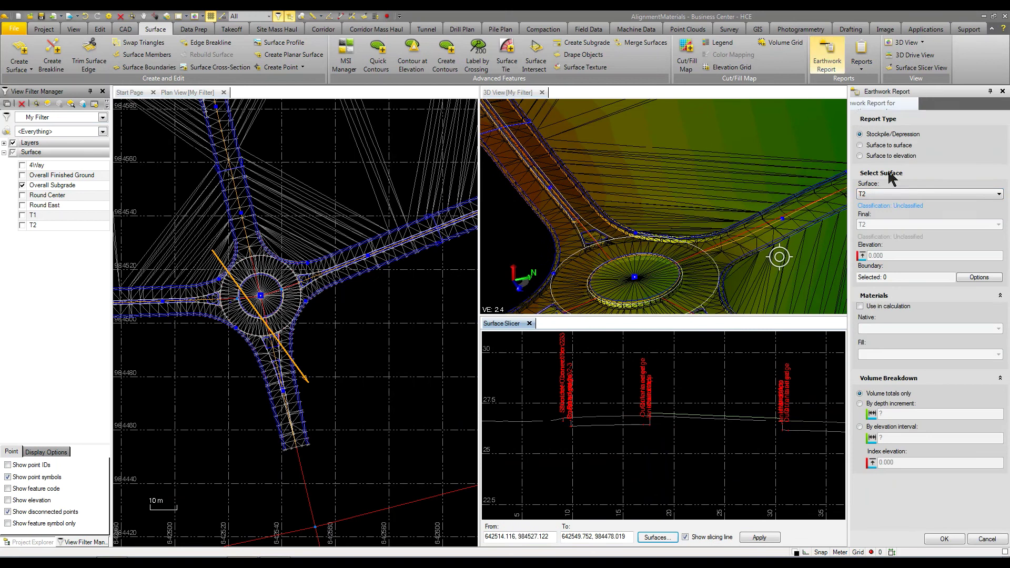
click(895, 194)
click(889, 217)
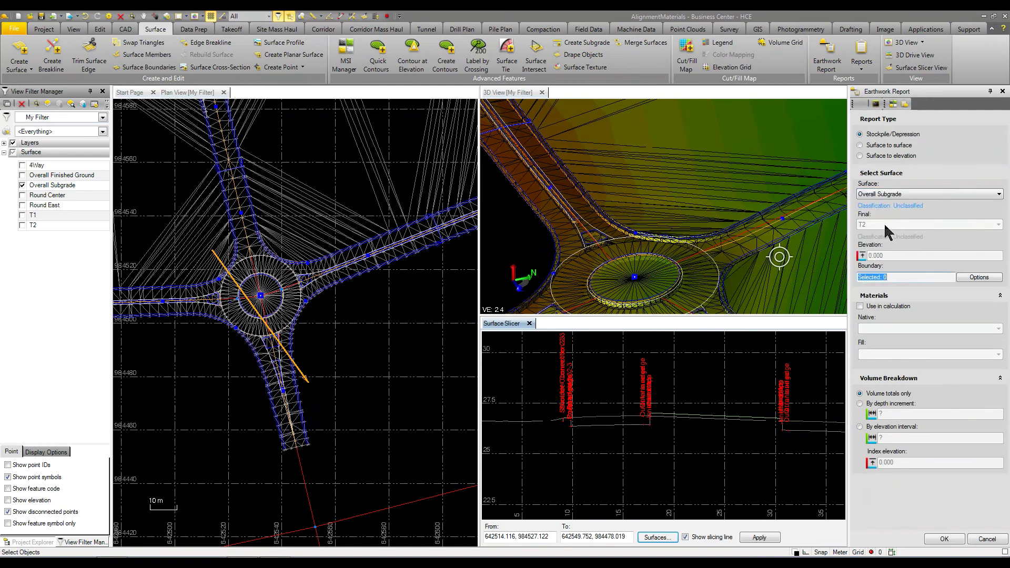
click(886, 146)
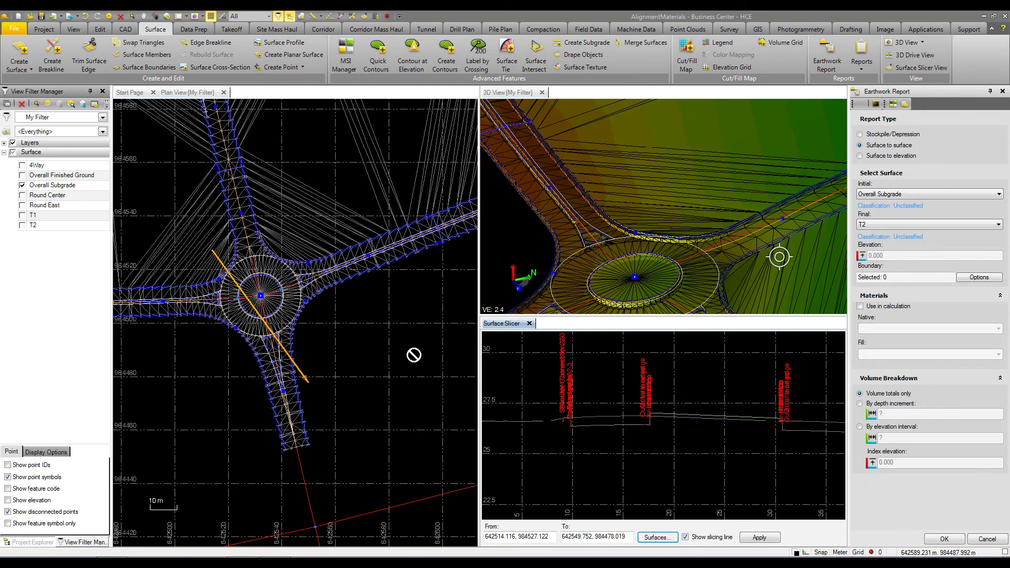
scroll(414, 355, down, 4)
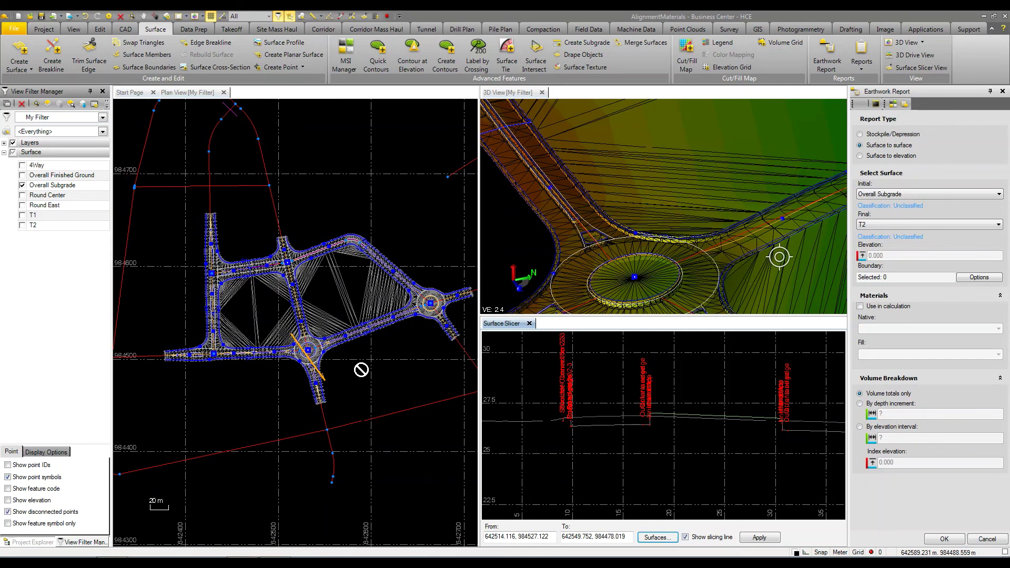
scroll(361, 370, up, 3)
scroll(287, 354, up, 3)
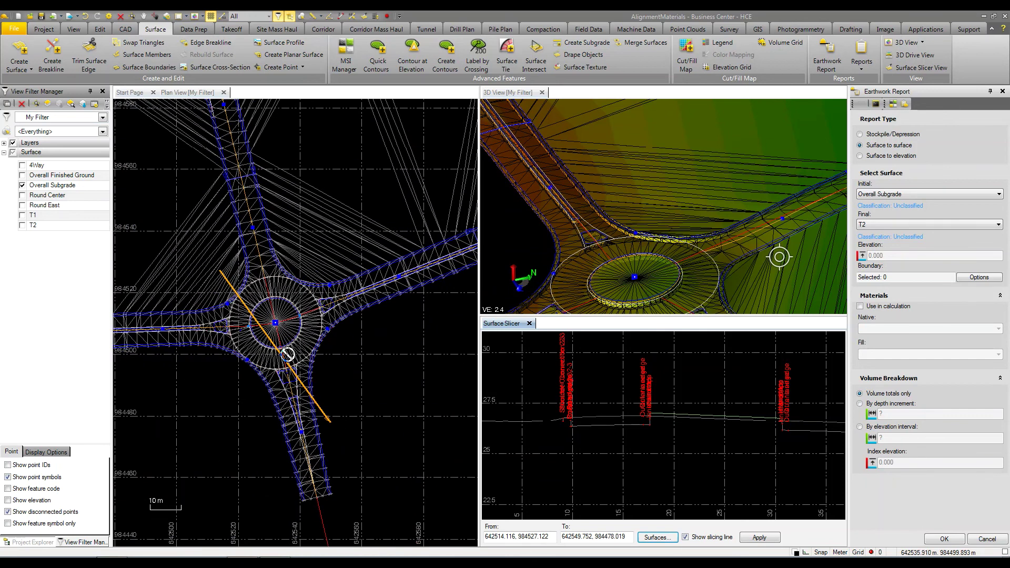